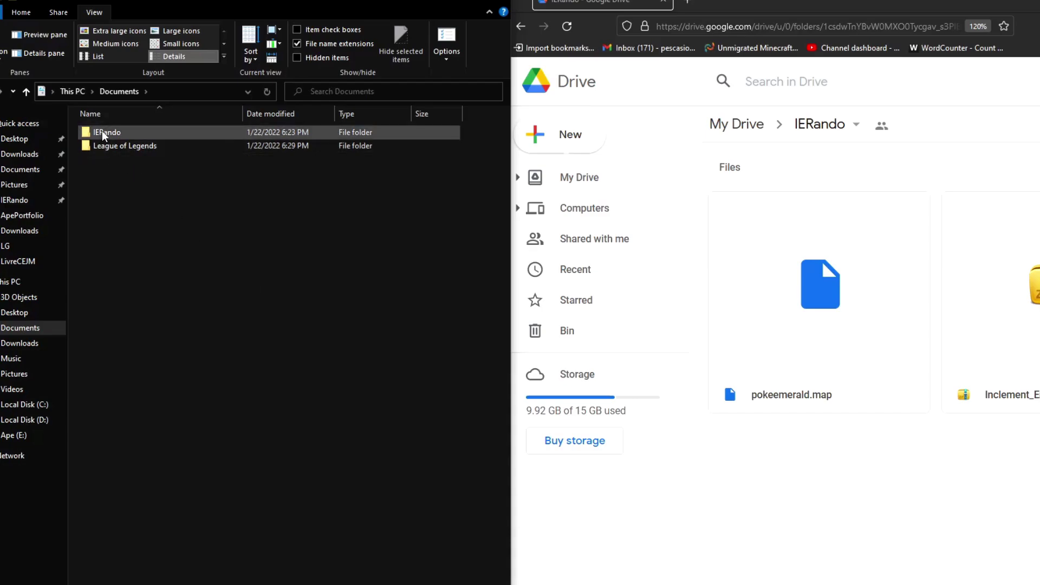
- Download pokeemerald.map from Google Drive into Documents\IERando
{"action": "double_click", "coordinate": [102, 131]}
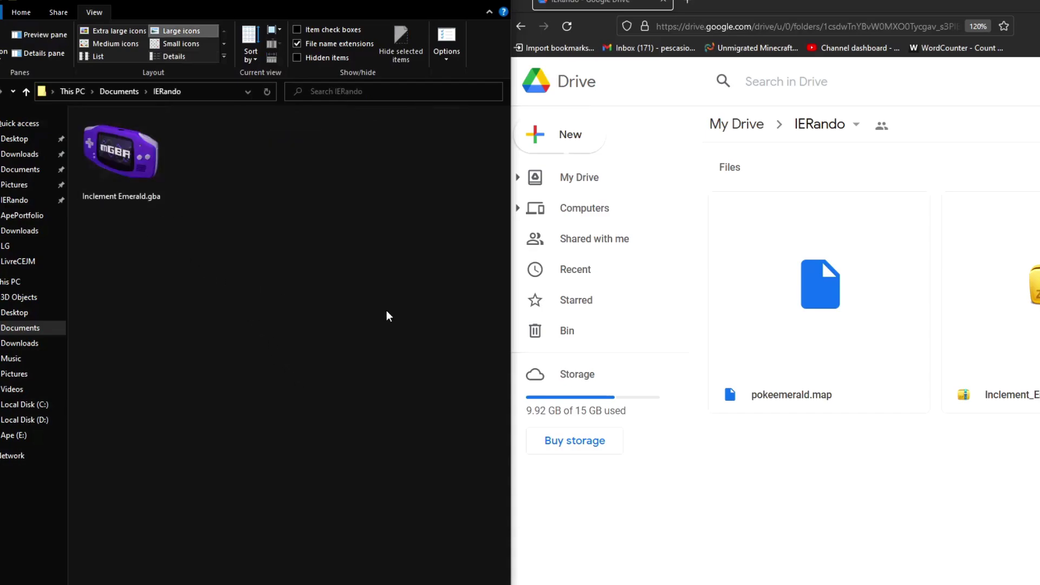
{"action": "left_click", "coordinate": [845, 325]}
{"action": "right_click", "coordinate": [957, 487]}
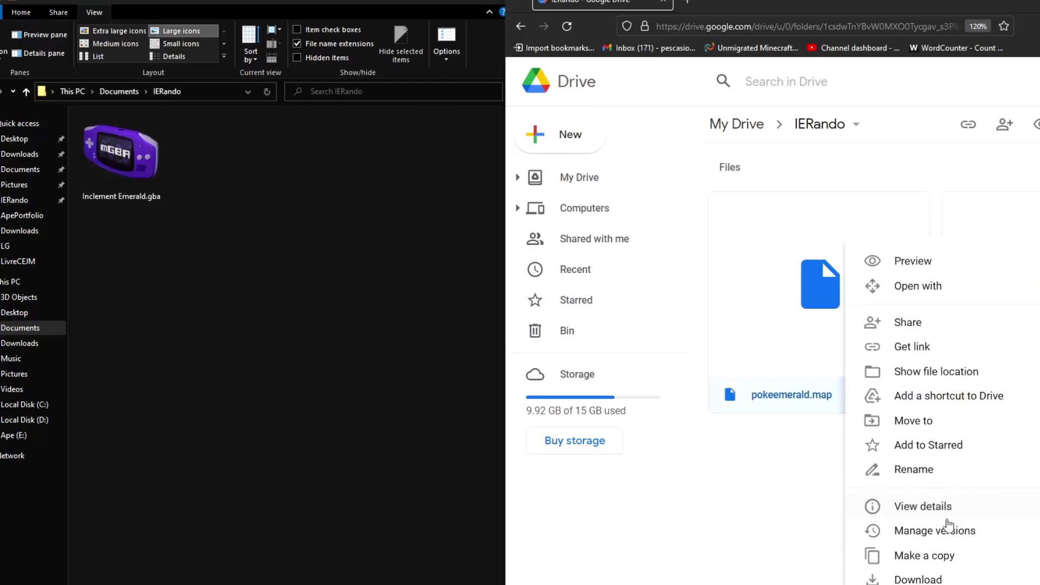
{"action": "left_click", "coordinate": [934, 579]}
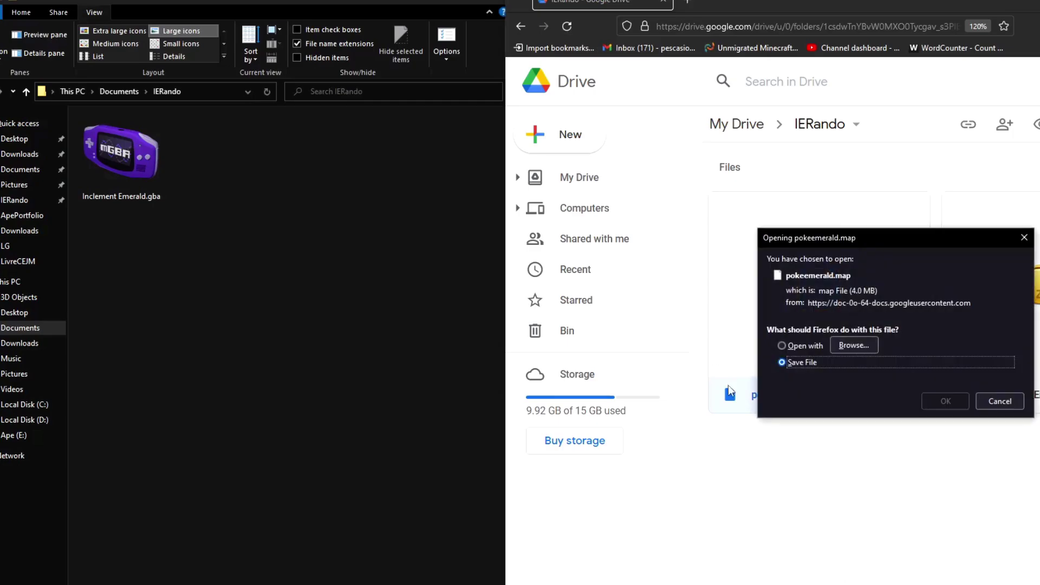
{"action": "left_click", "coordinate": [939, 399]}
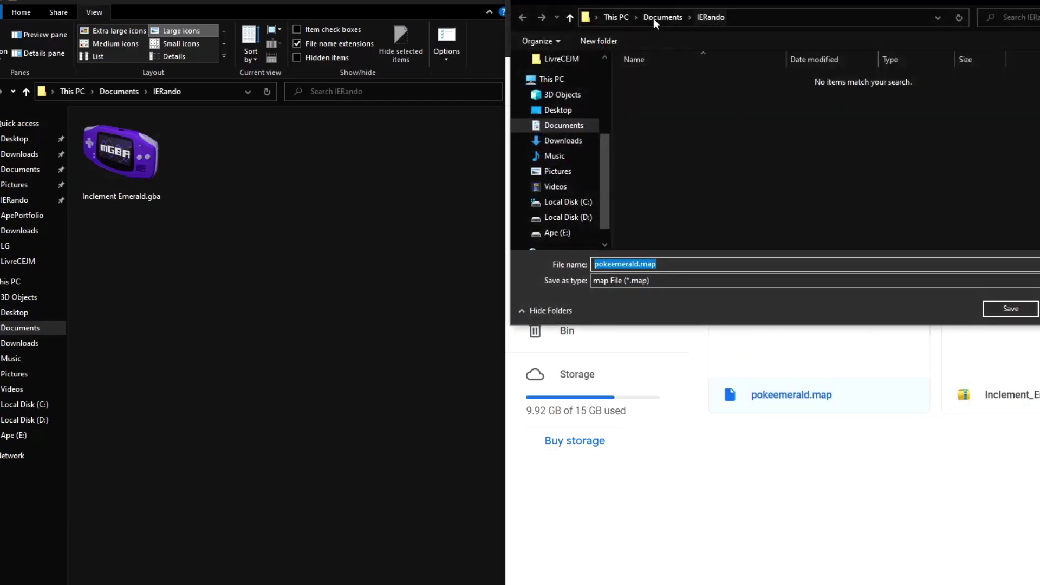
{"action": "left_click", "coordinate": [653, 18]}
{"action": "double_click", "coordinate": [654, 79]}
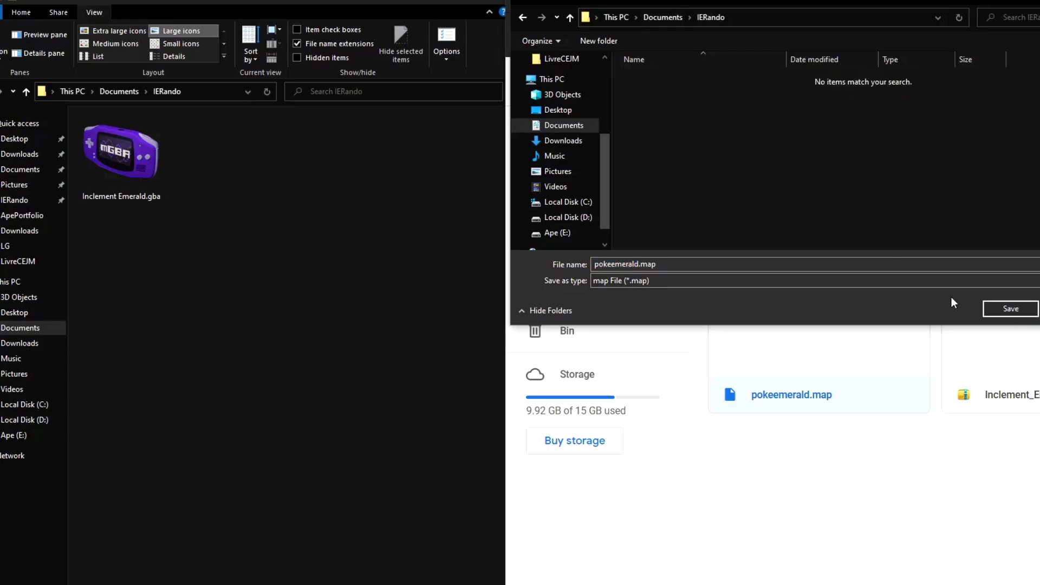
{"action": "left_click", "coordinate": [1006, 309]}
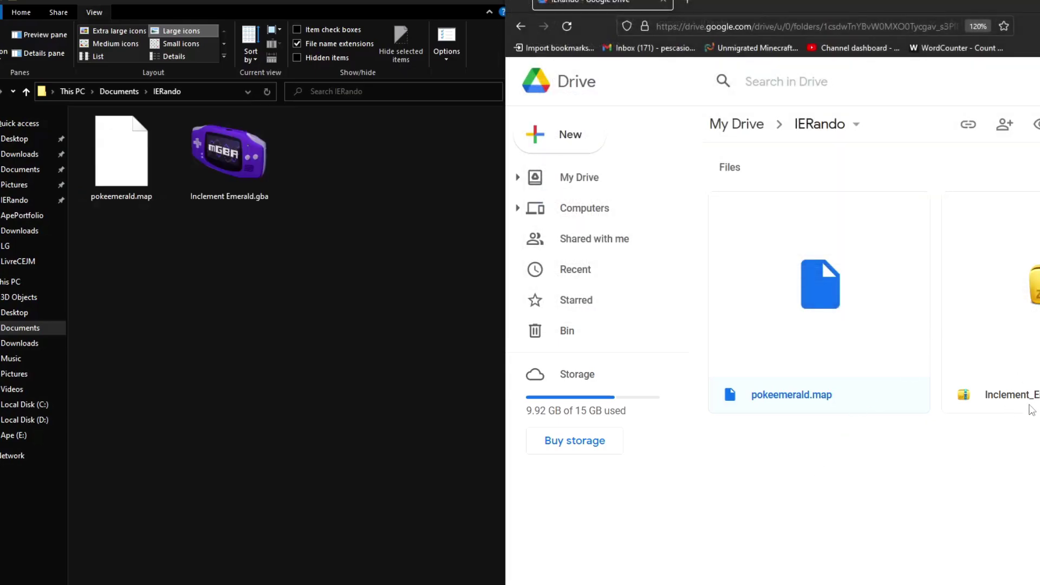
- Download Inclement_Emerald_Customizer_V1.2.jar into the same IERando folder
{"action": "right_click", "coordinate": [999, 325]}
{"action": "left_click", "coordinate": [594, 208]}
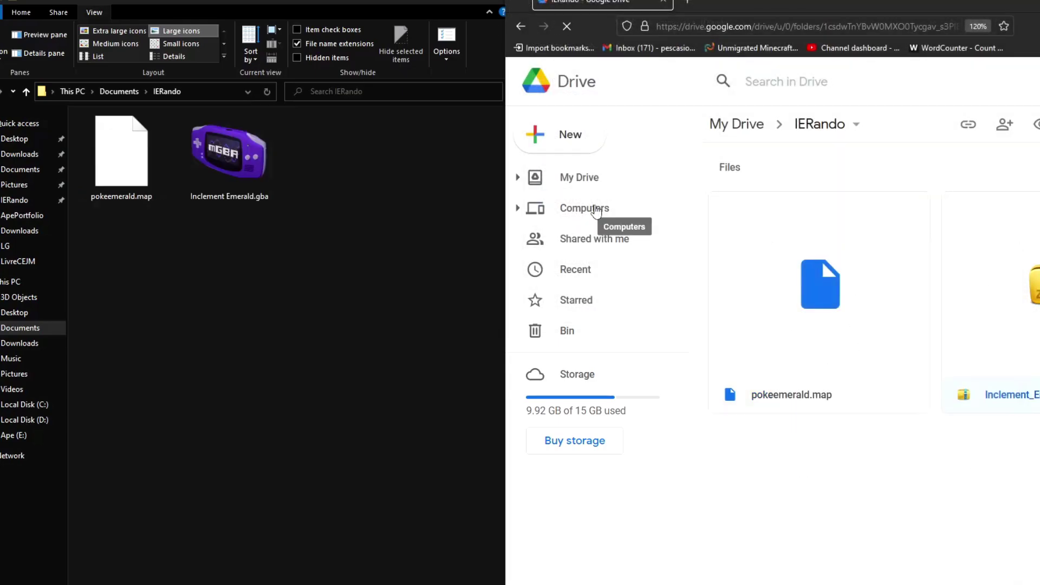
{"action": "left_click", "coordinate": [952, 336]}
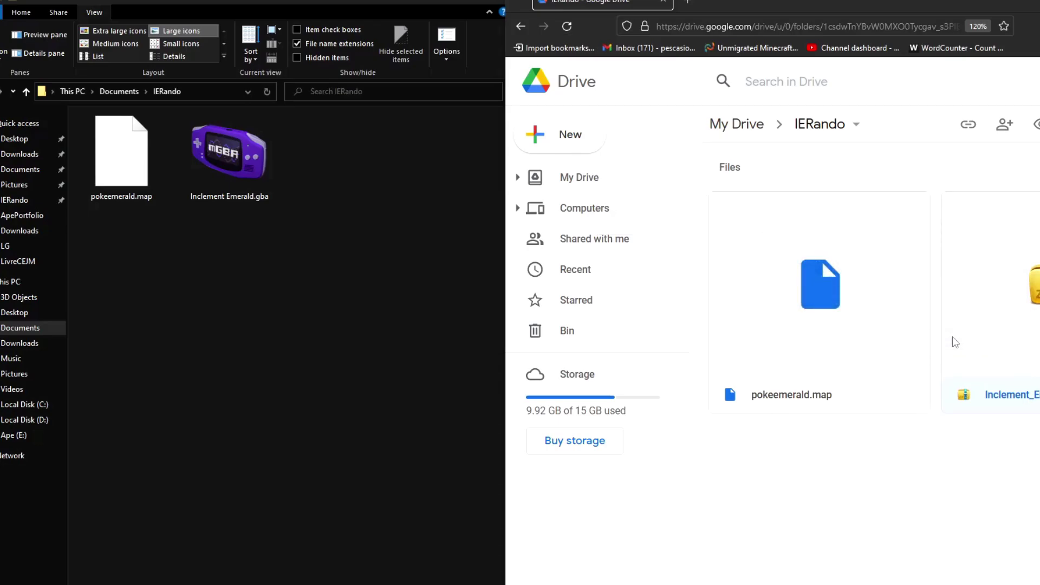
{"action": "left_click", "coordinate": [1025, 311]}
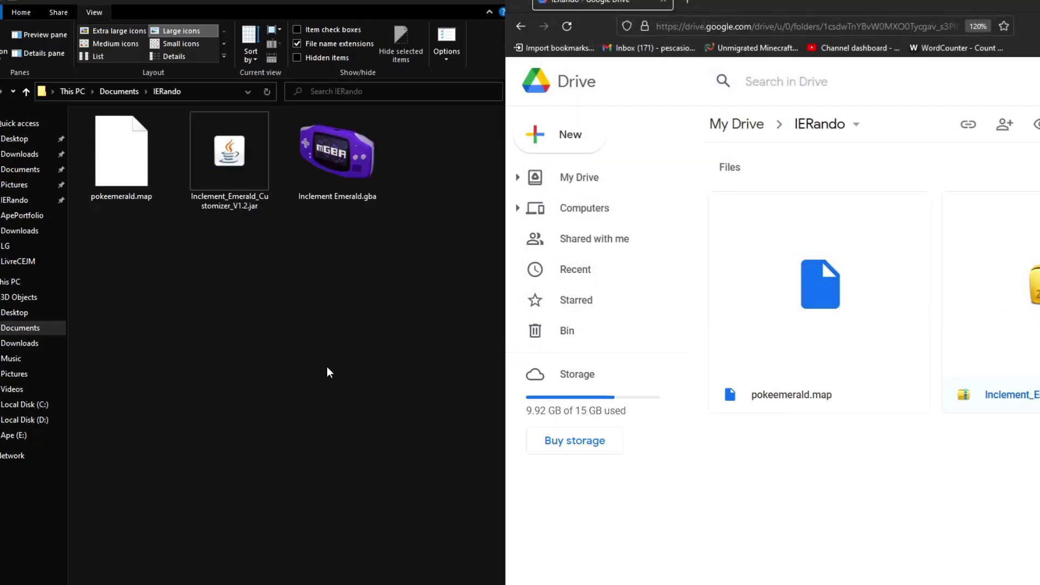
- Create a new text document in IERando containing 'java -Xmx1024m -Xms1024m -jar'
{"action": "right_click", "coordinate": [263, 255]}
{"action": "mouse_move", "coordinate": [309, 409]}
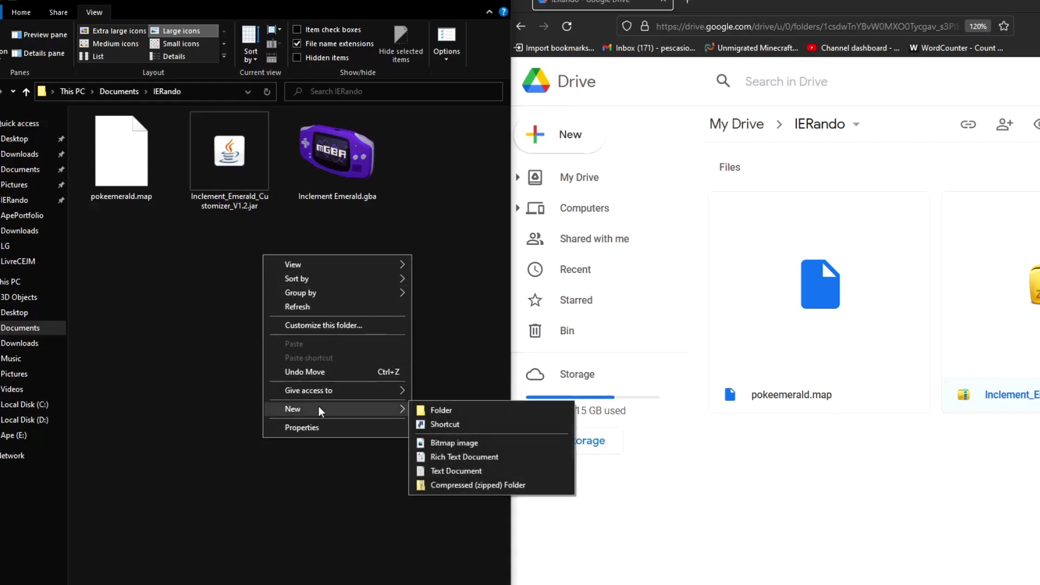
{"action": "left_click", "coordinate": [474, 472]}
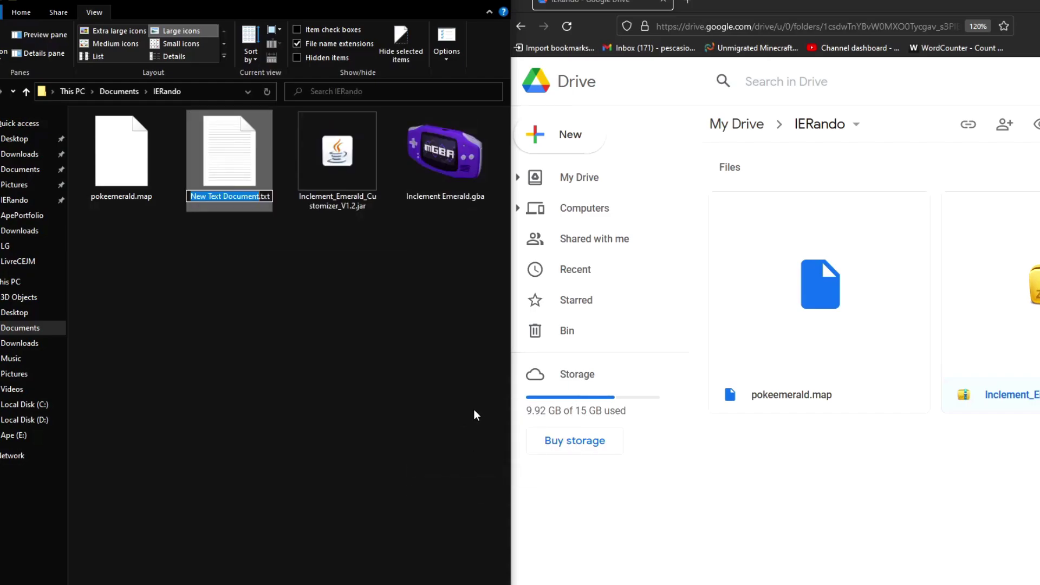
{"action": "key", "text": "Return"}
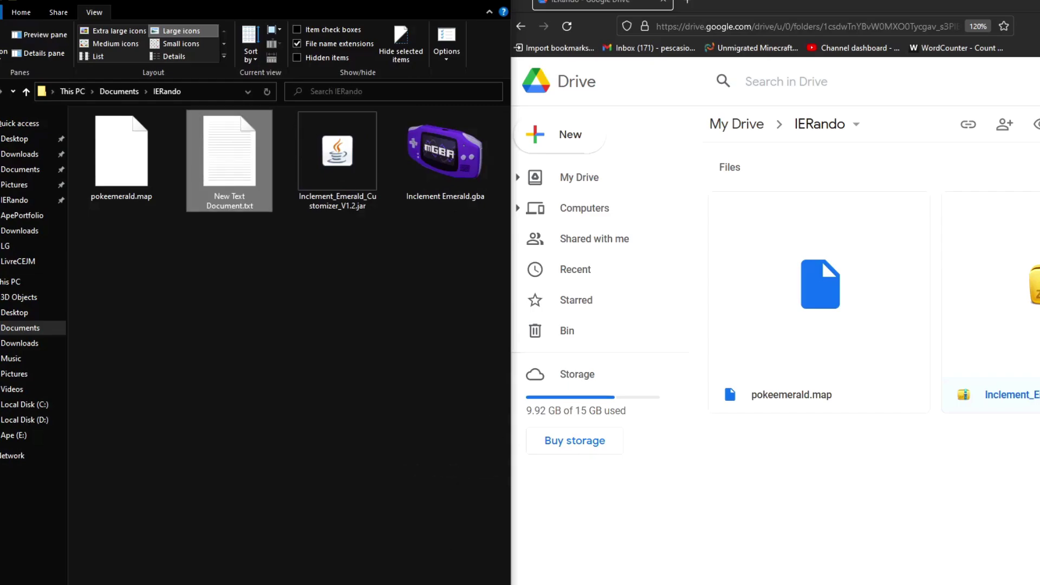
{"action": "key", "text": "ctrl+a"}
{"action": "key", "text": "ctrl+c"}
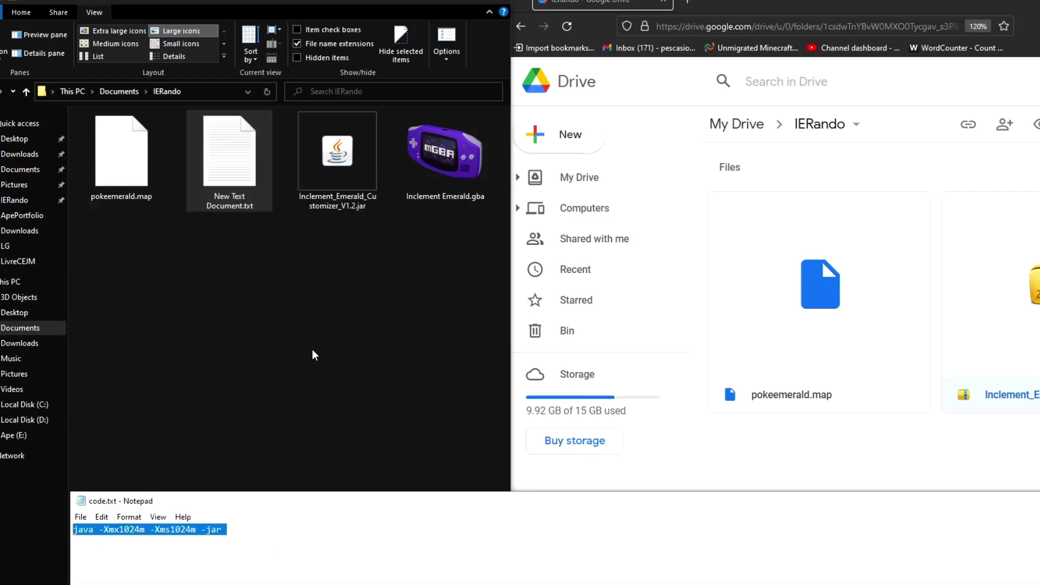
{"action": "double_click", "coordinate": [245, 188]}
{"action": "key", "text": "ctrl+v"}
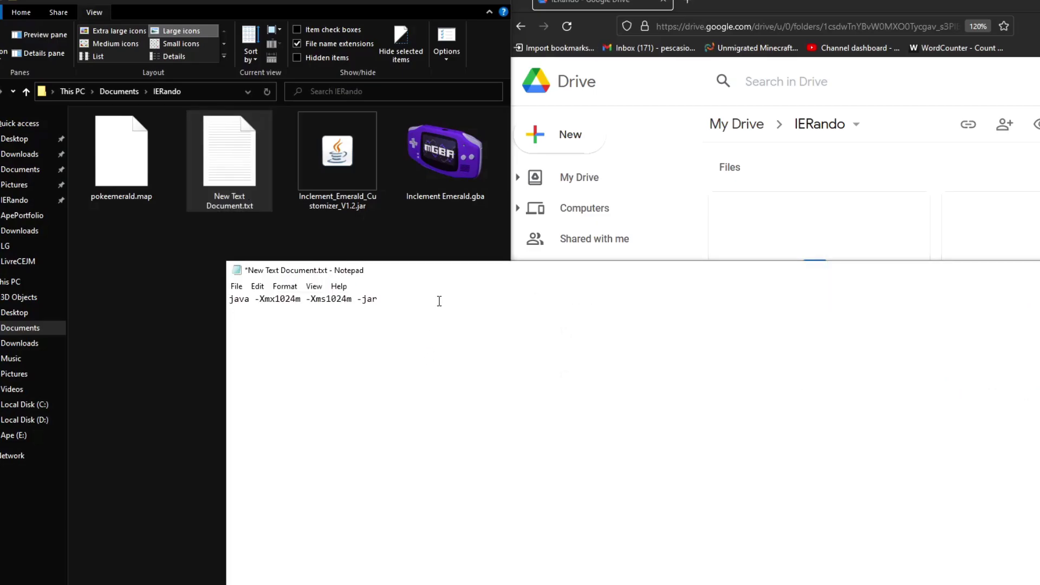
- Append the customizer jar's IERando folder path and file name, then save
{"action": "right_click", "coordinate": [364, 178]}
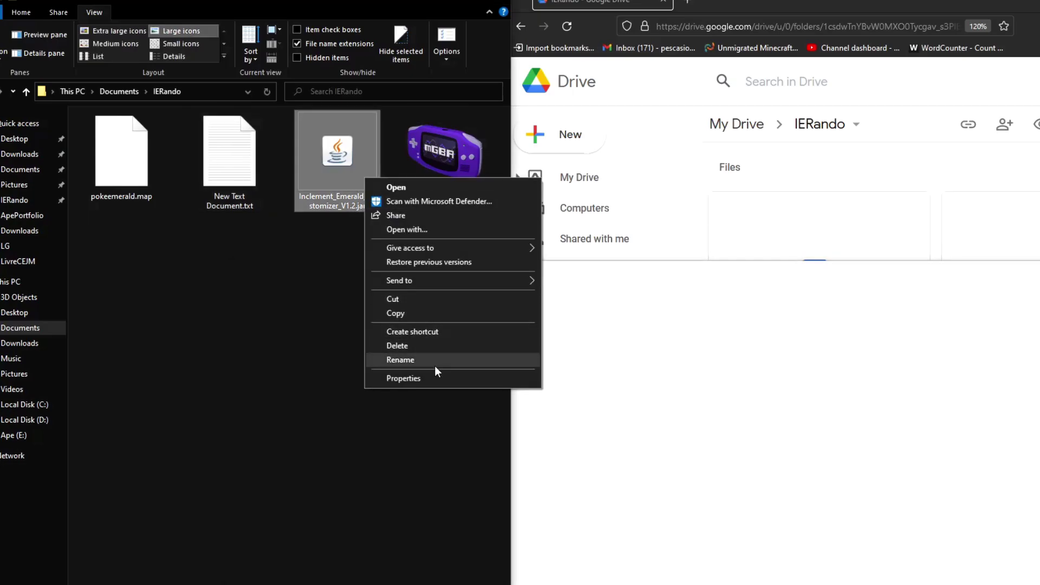
{"action": "left_click", "coordinate": [435, 378]}
{"action": "left_click_drag", "start_coordinate": [552, 302], "coordinate": [418, 306]}
{"action": "key", "text": "ctrl+c"}
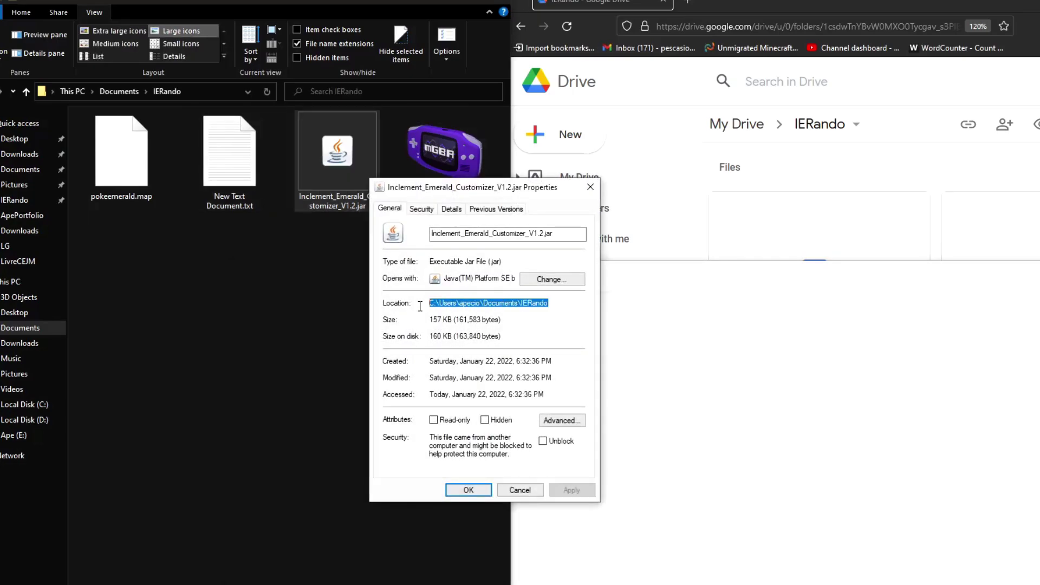
{"action": "key", "text": "alt+Tab"}
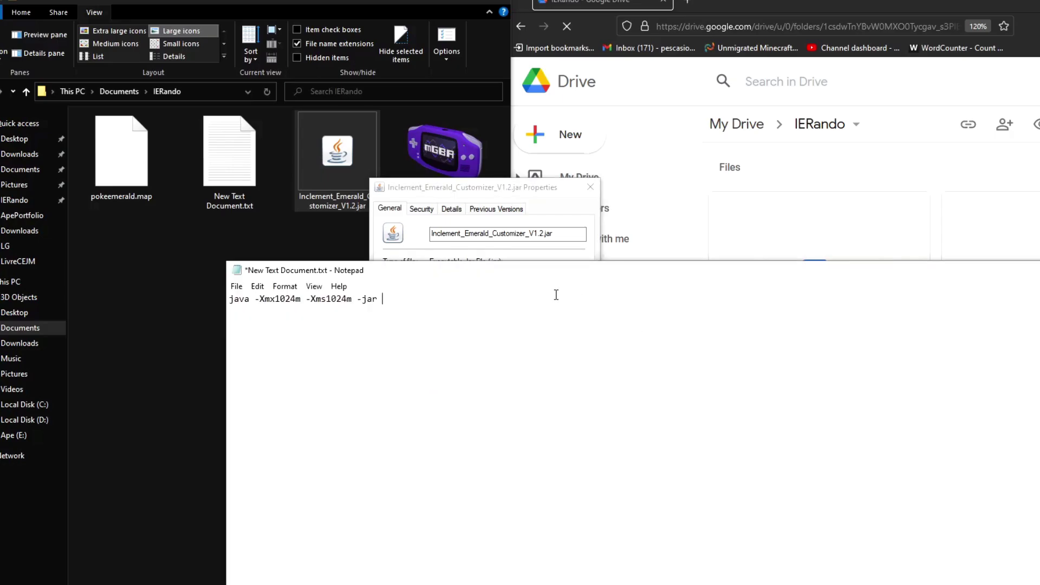
{"action": "key", "text": "ctrl+v"}
{"action": "left_click", "coordinate": [365, 186]}
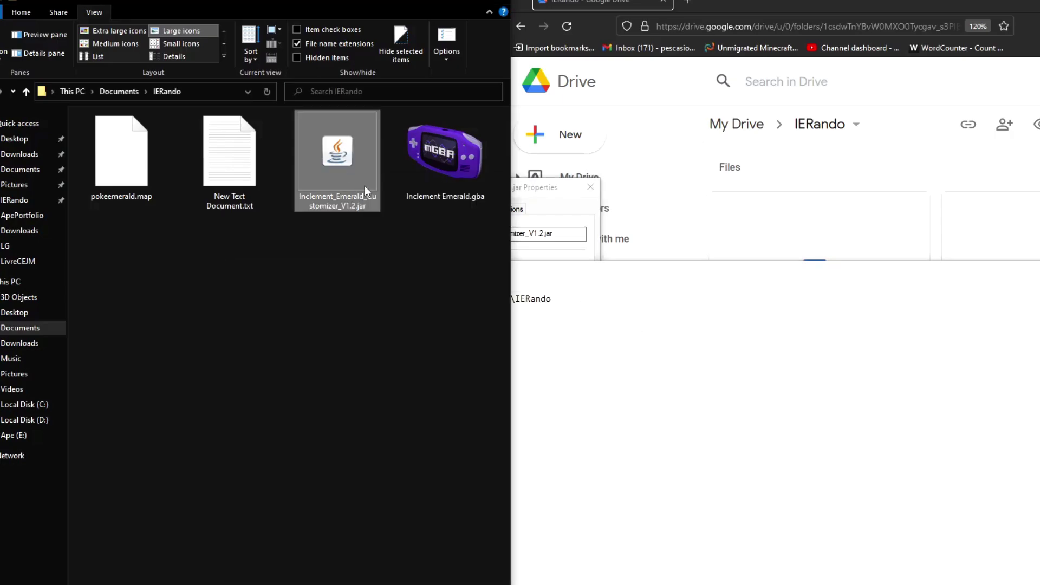
{"action": "key", "text": "F2"}
{"action": "left_click", "coordinate": [616, 319]}
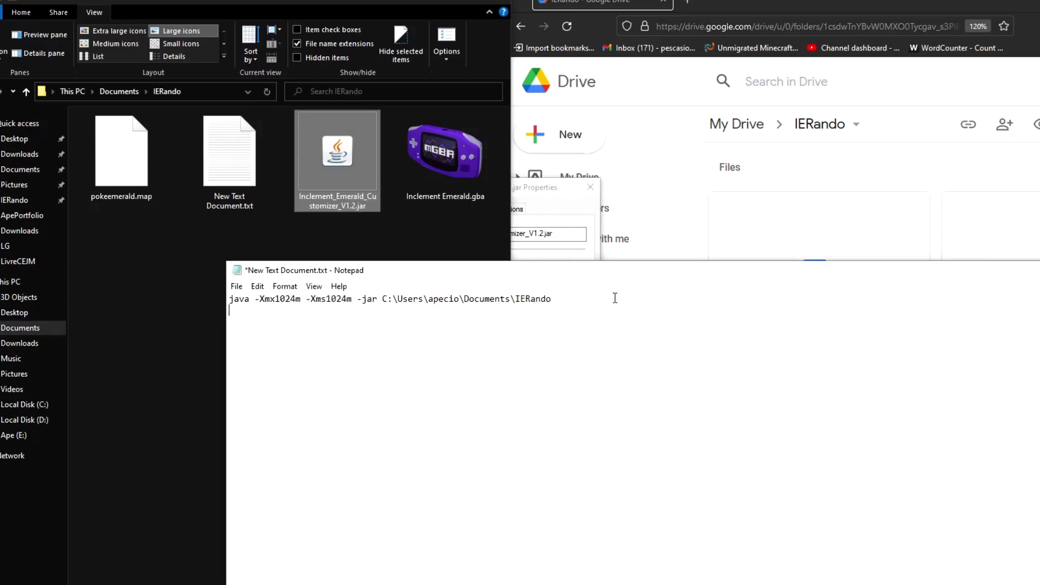
{"action": "type", "text": "\\"}
{"action": "type", "text": "Inclement_Emerald_Customizer_V1.2"}
{"action": "type", "text": ".jar"}
{"action": "key", "text": "ctrl+s"}
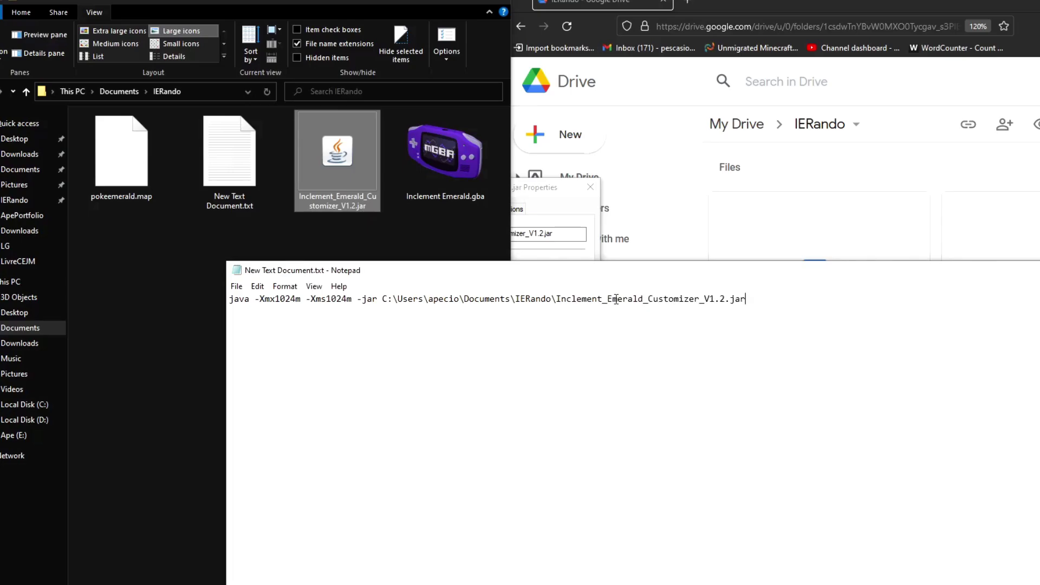
- Save the command as launch.bat, close Notepad, and run launch.bat from IERando
{"action": "key", "text": "ctrl+shift+s"}
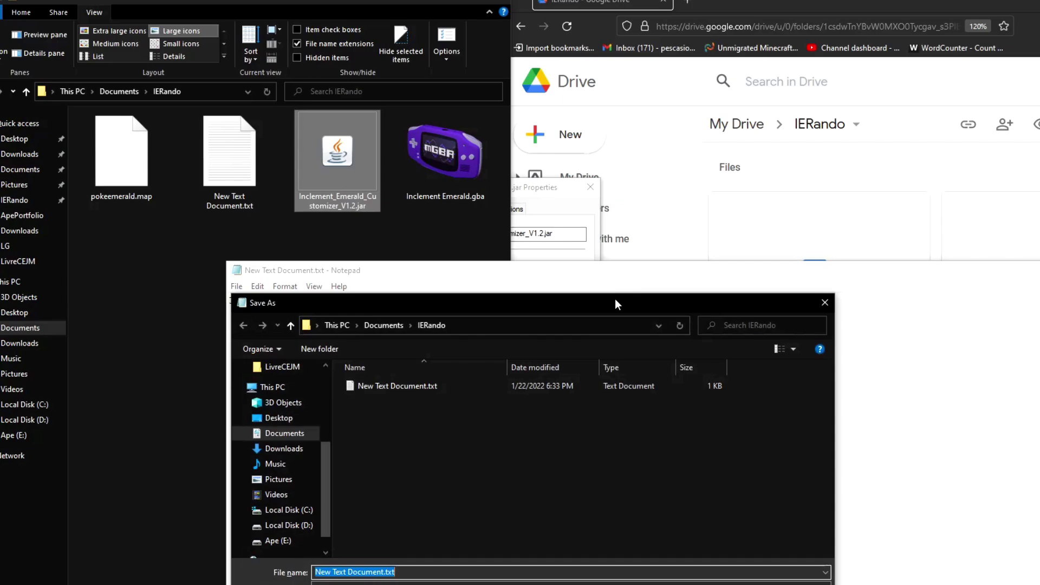
{"action": "type", "text": "launch."}
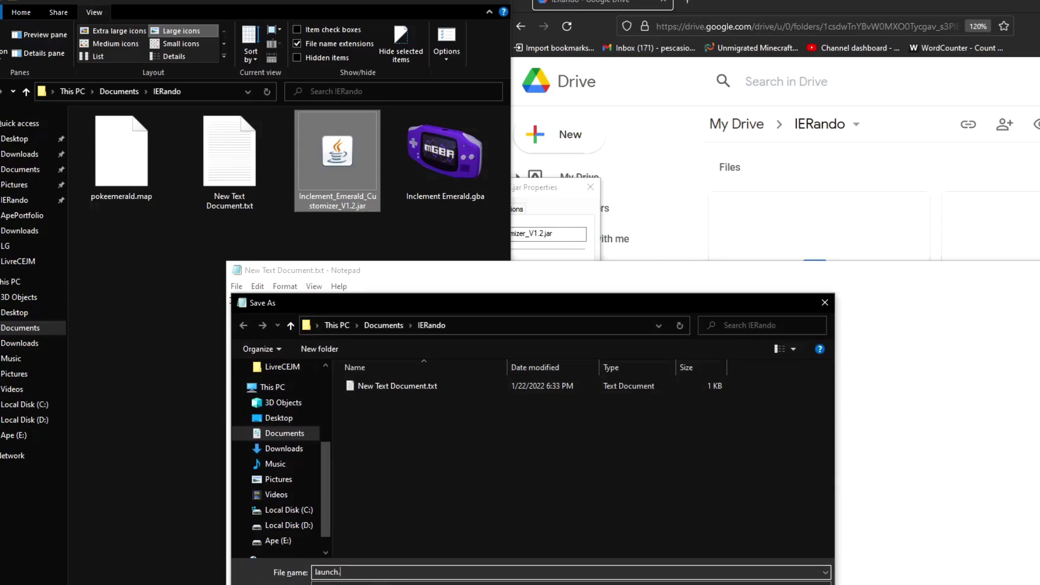
{"action": "type", "text": "bat"}
{"action": "key", "text": "Return"}
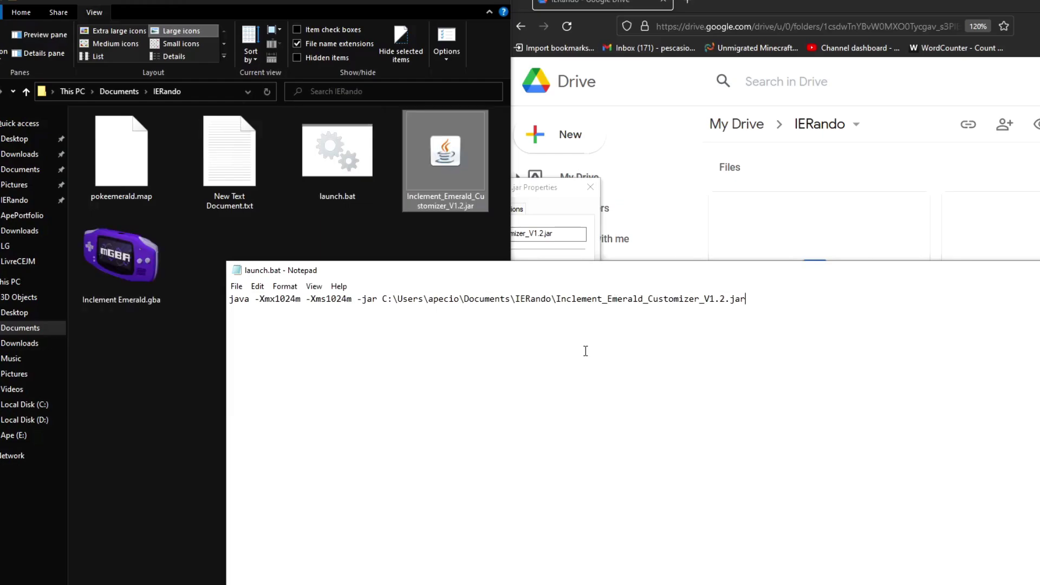
{"action": "key", "text": "alt+F4"}
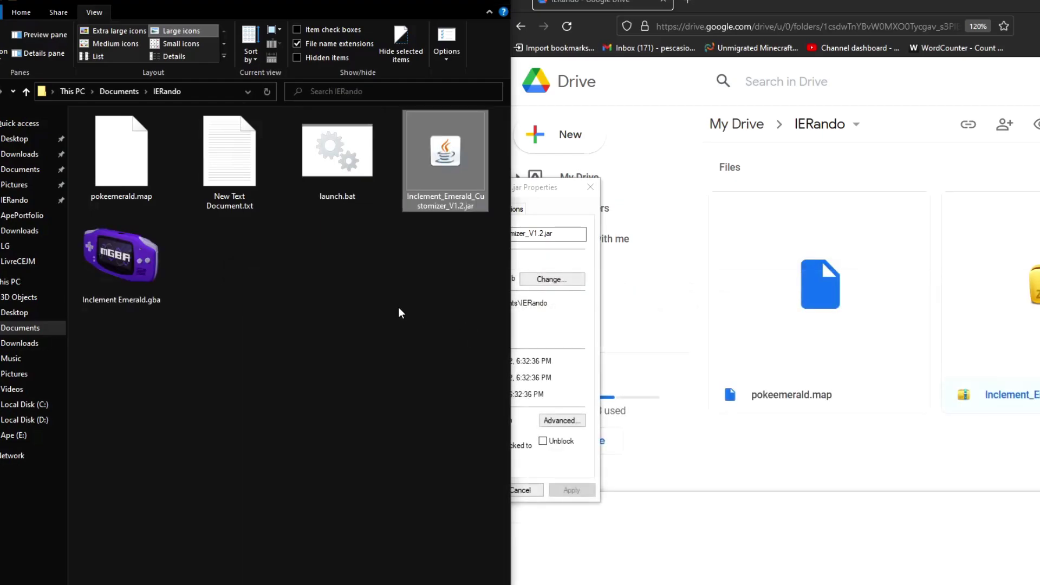
{"action": "left_click", "coordinate": [399, 308]}
{"action": "double_click", "coordinate": [348, 153]}
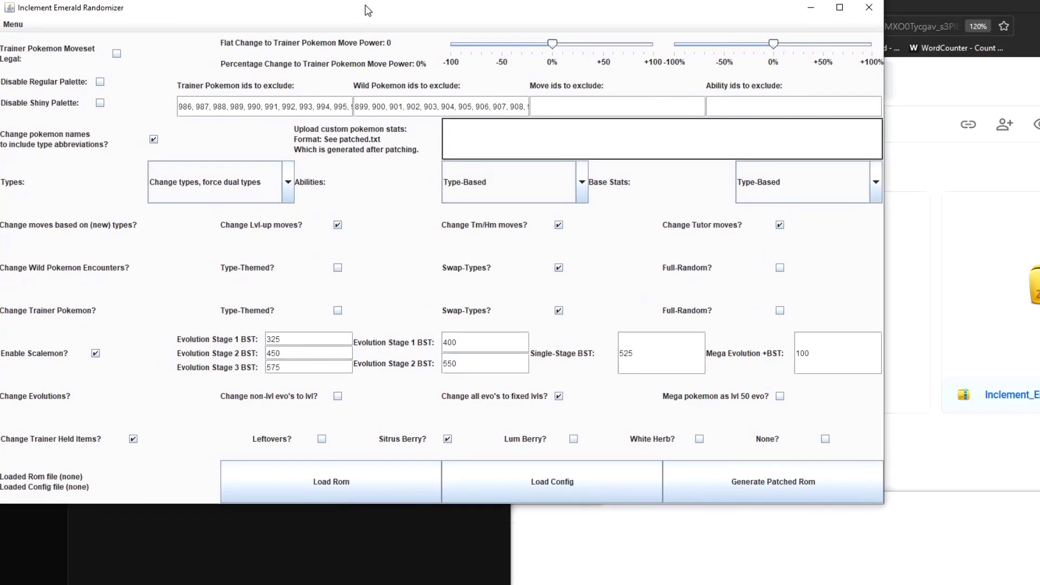
- Load the Inclement Emerald.gba ROM into the randomizer
{"action": "left_click", "coordinate": [325, 477]}
{"action": "left_click", "coordinate": [496, 259]}
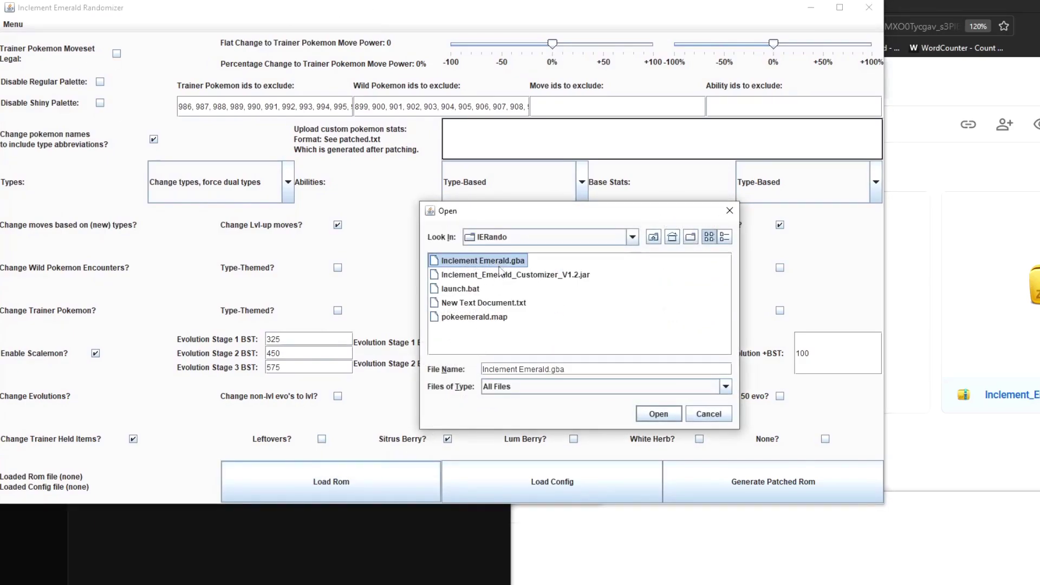
{"action": "left_click", "coordinate": [659, 414]}
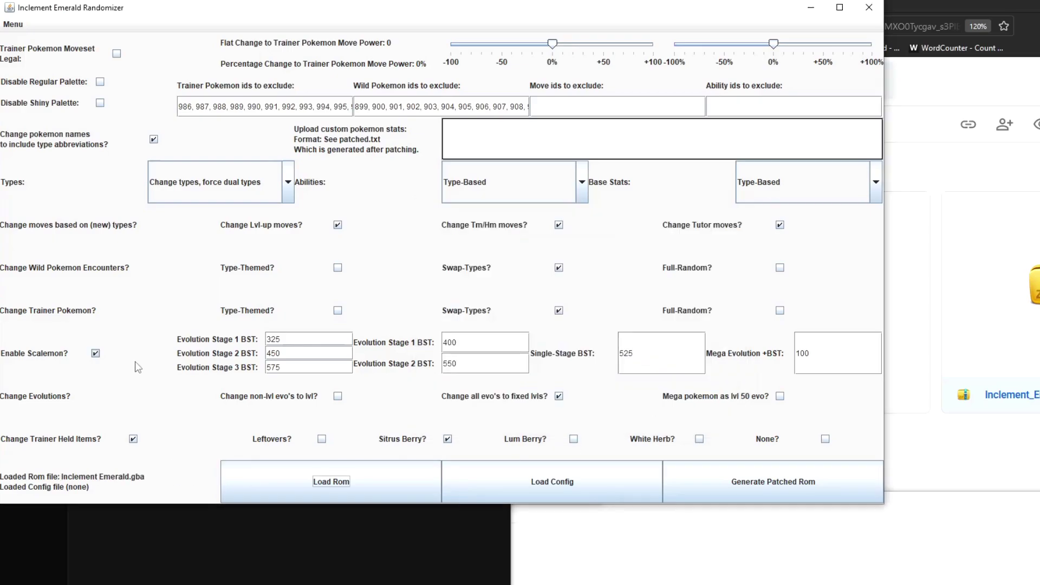
- Generate a config file from pokeemerald.map via Menu > Generate Config
{"action": "left_click", "coordinate": [17, 26]}
{"action": "left_click", "coordinate": [24, 39]}
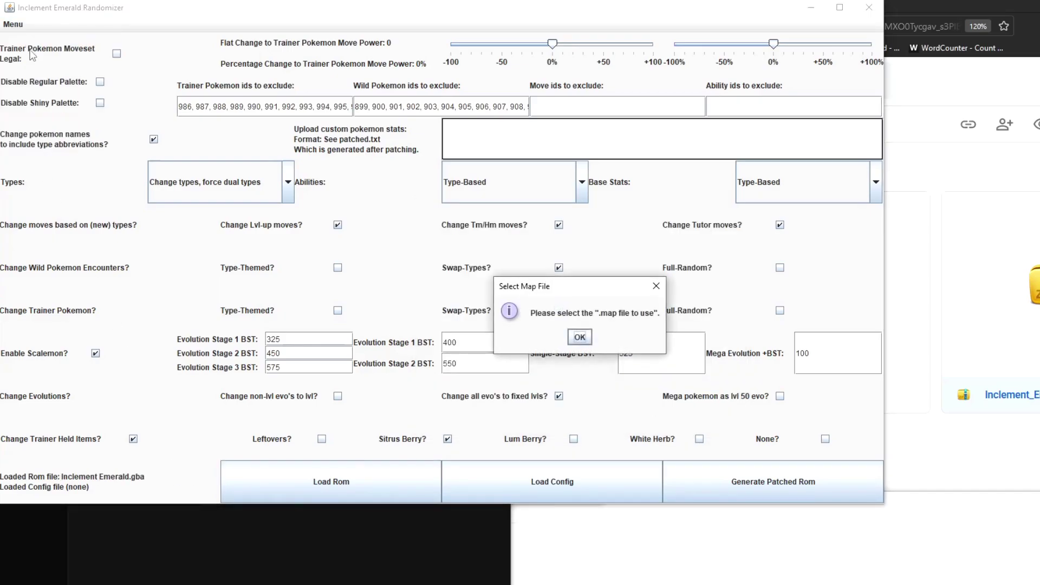
{"action": "left_click", "coordinate": [585, 337]}
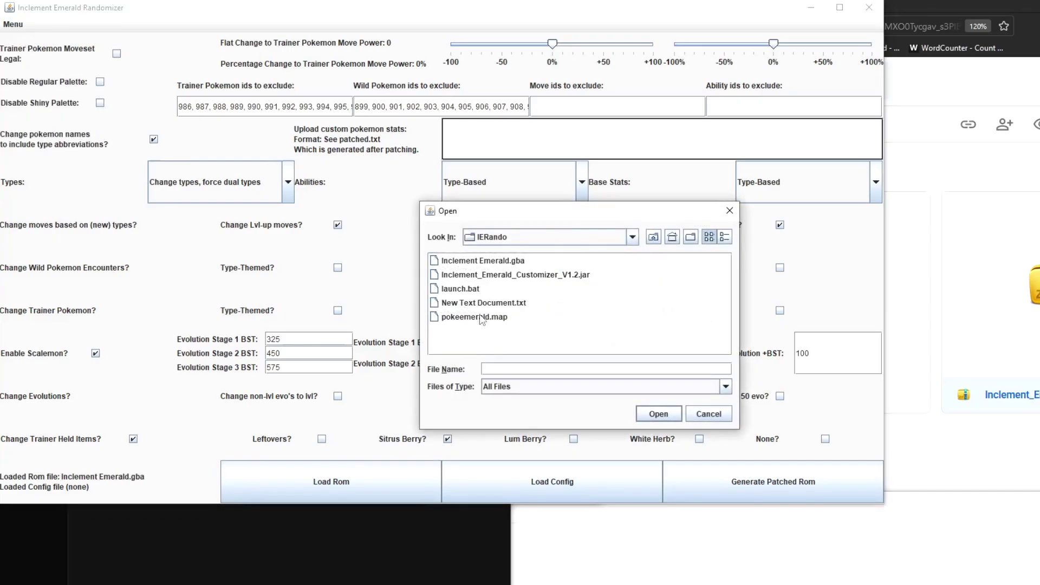
{"action": "double_click", "coordinate": [481, 317]}
{"action": "left_click", "coordinate": [576, 338]}
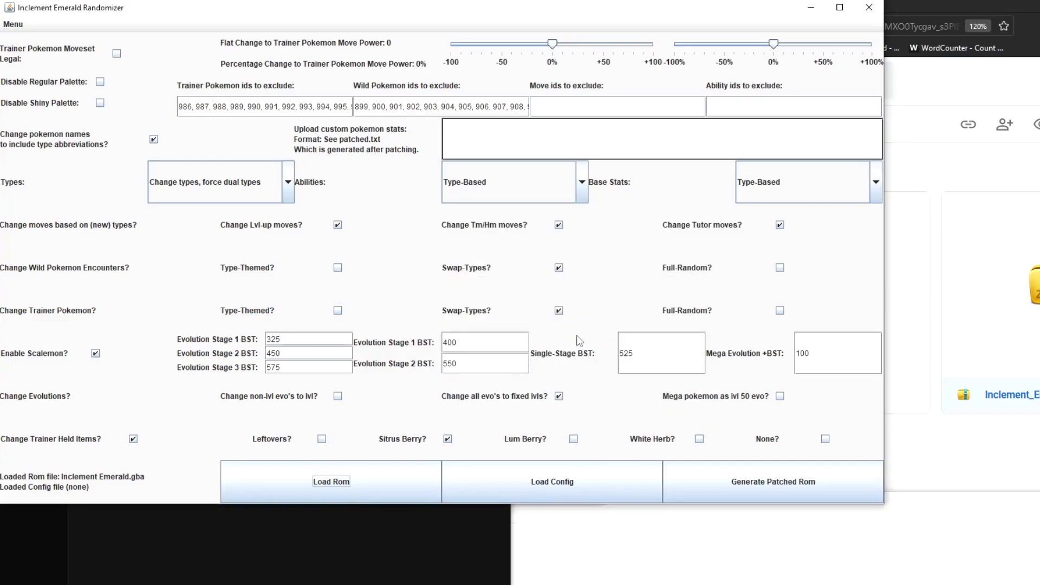
- Load the Inclement Emerald_config settings file
{"action": "left_click", "coordinate": [529, 491]}
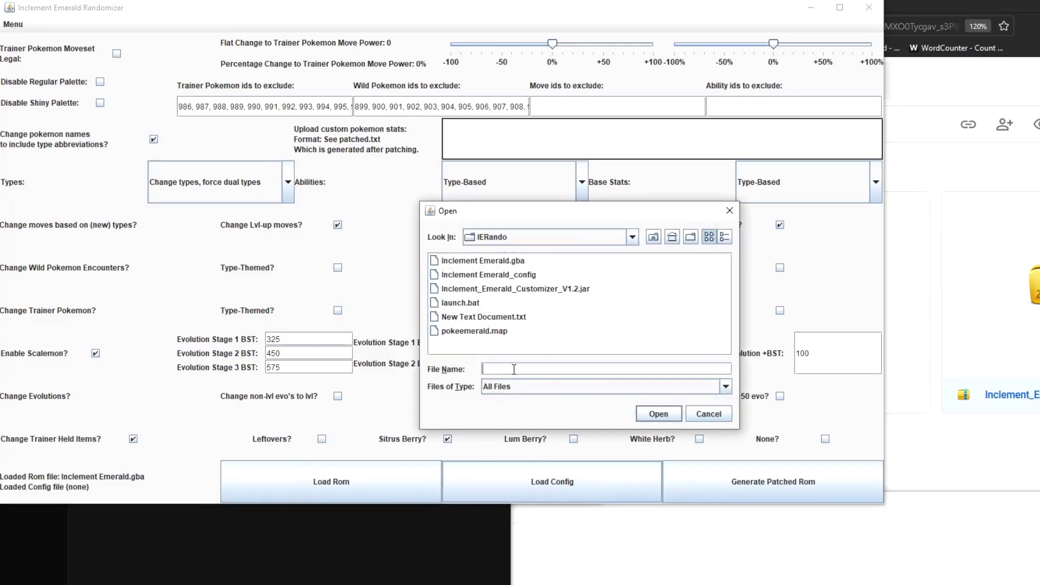
{"action": "left_click", "coordinate": [524, 276]}
{"action": "left_click", "coordinate": [669, 417]}
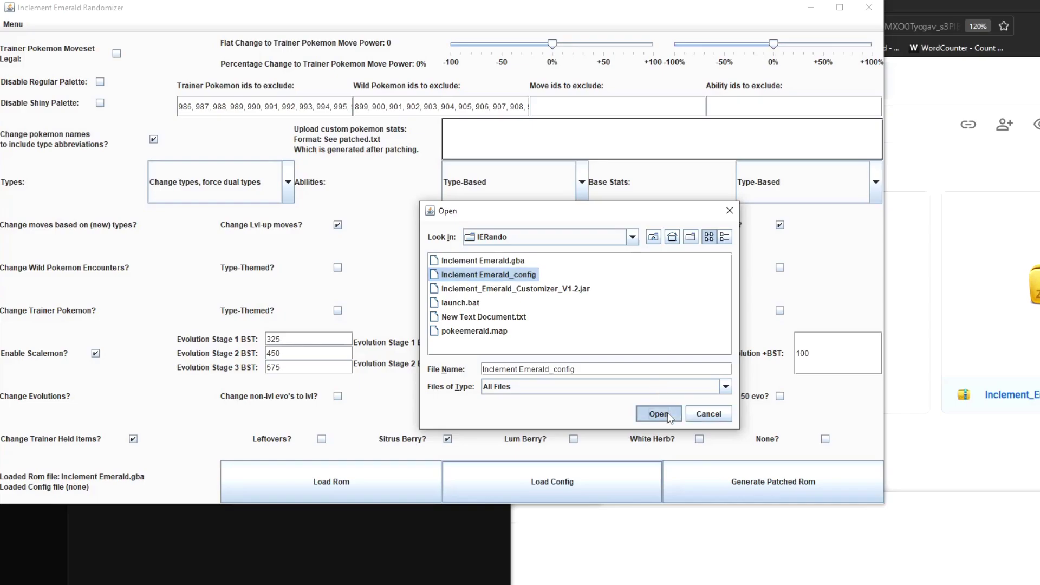
{"action": "left_click", "coordinate": [668, 416]}
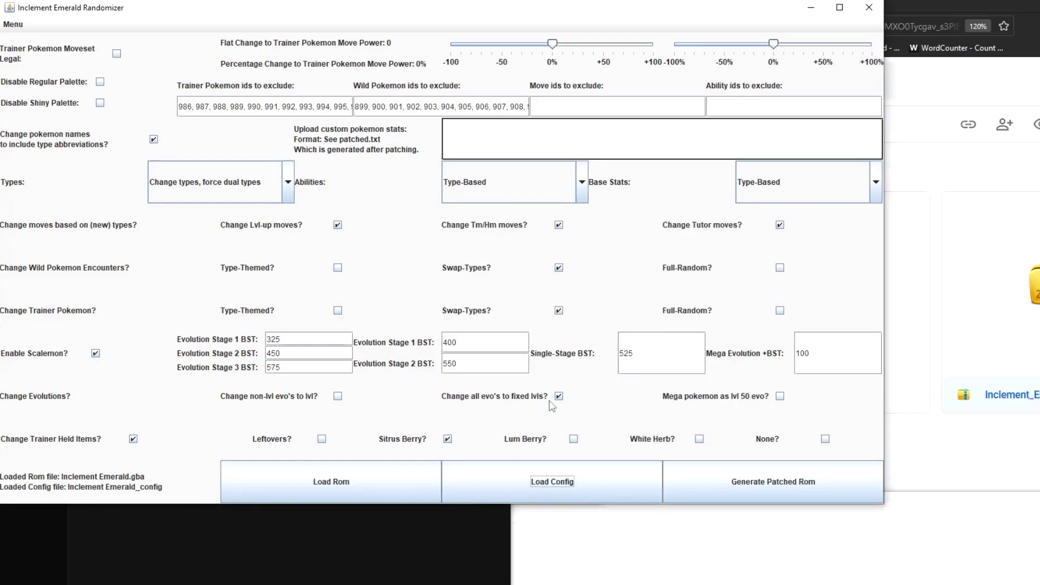
- Run Generate Patched Rom and follow the cmd console until patched.gba finishes
{"action": "left_click", "coordinate": [725, 485]}
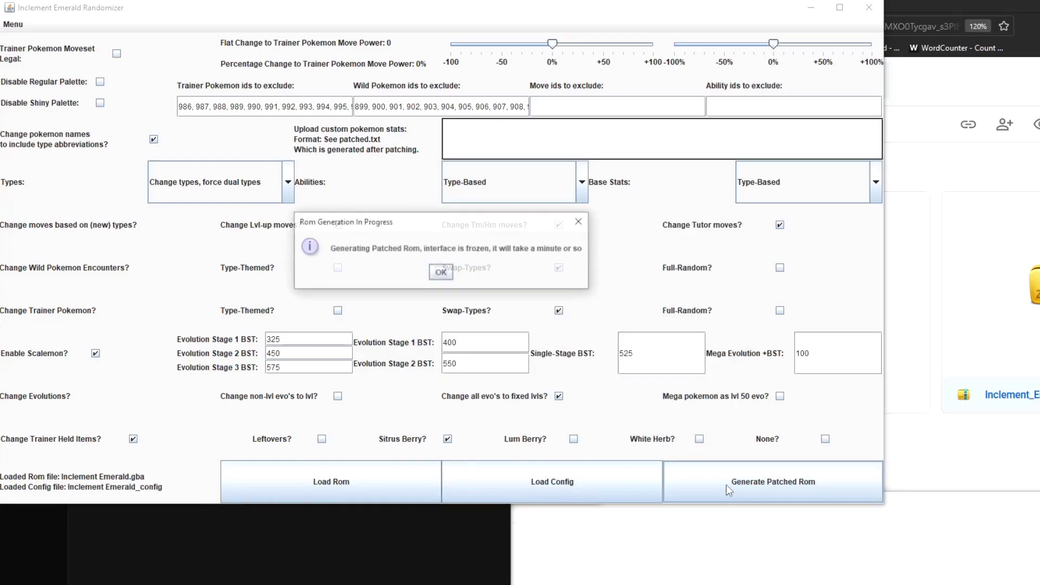
{"action": "left_click", "coordinate": [439, 272]}
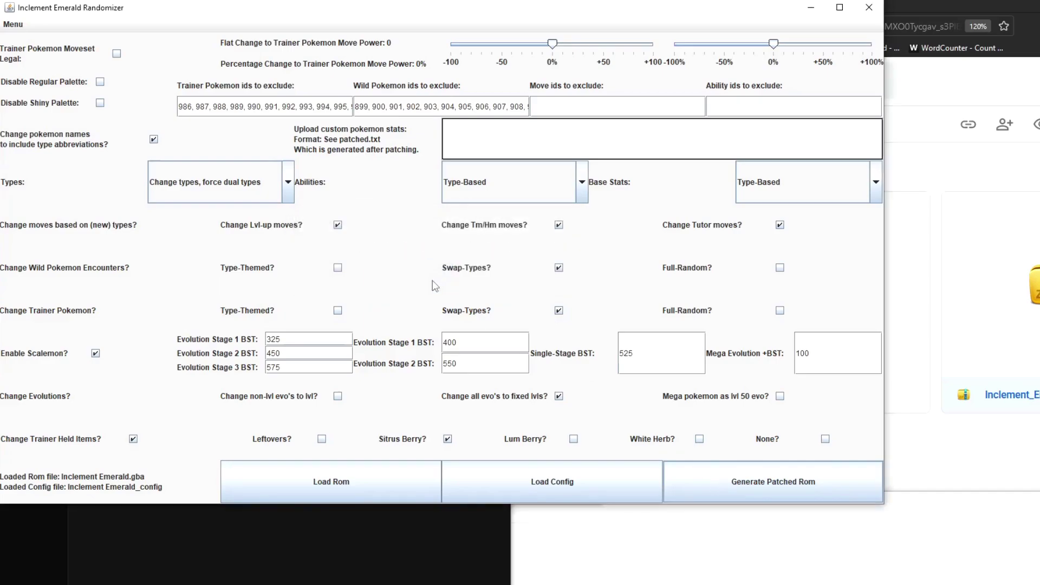
{"action": "left_click_drag", "start_coordinate": [307, 12], "coordinate": [450, 268]}
{"action": "left_click", "coordinate": [399, 138]}
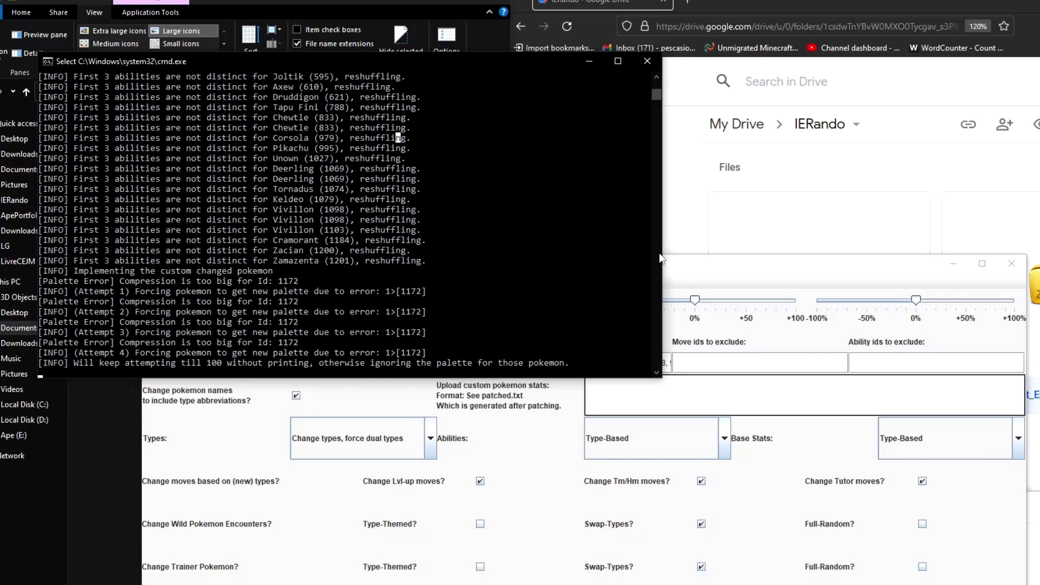
{"action": "scroll", "coordinate": [480, 295], "scroll_direction": "down", "scroll_amount": 5}
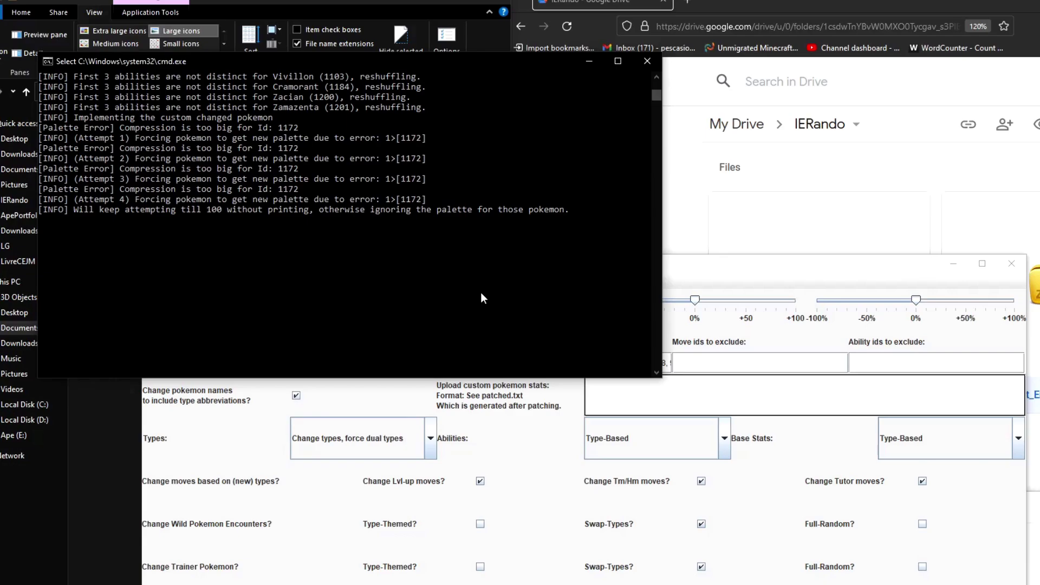
{"action": "key", "text": "Return"}
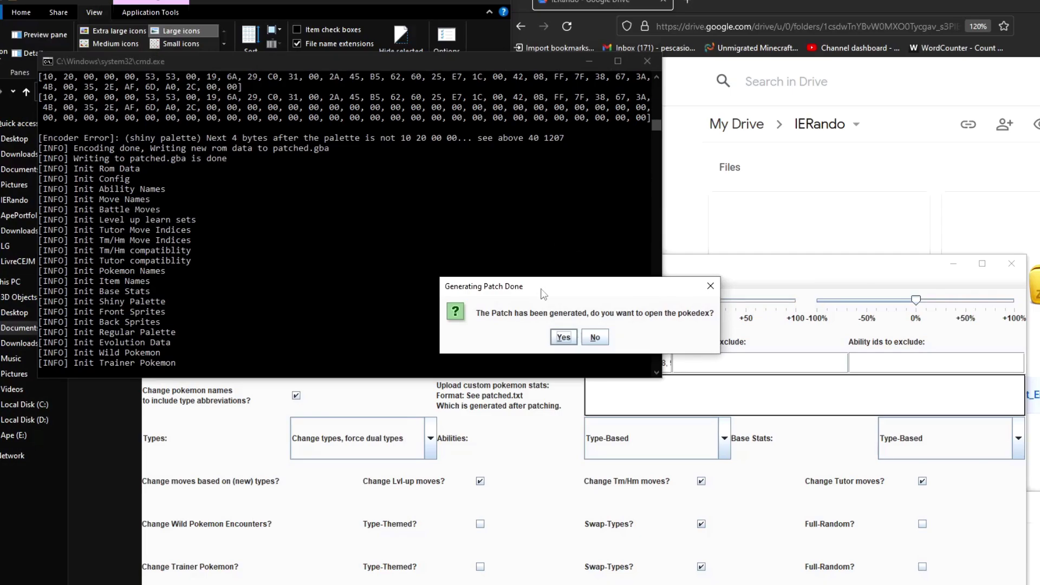
- Browse several randomized Pokémon in the Pokedex viewer, then launch patched.gba in mGBA
{"action": "left_click", "coordinate": [568, 336]}
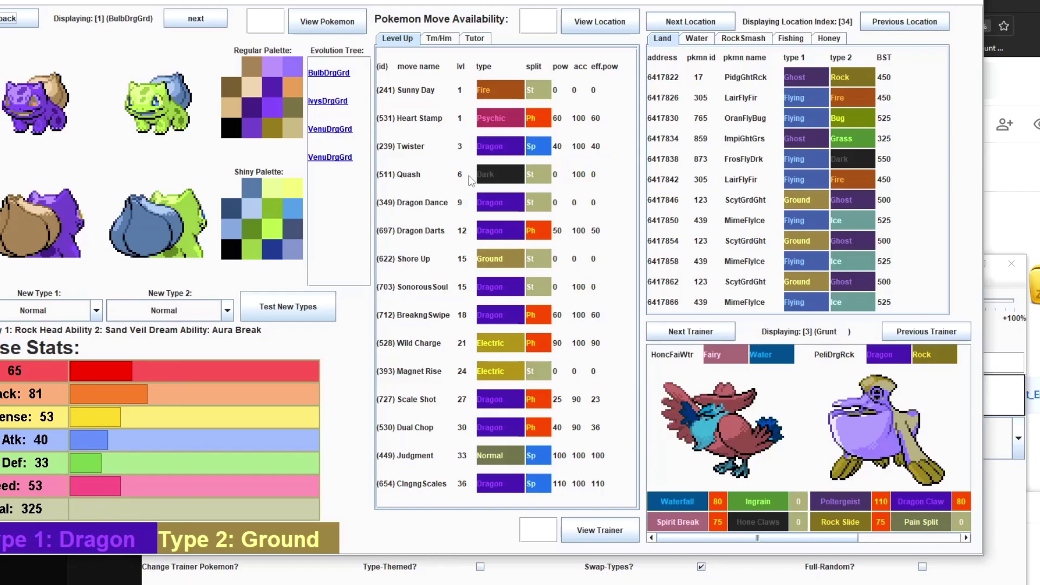
{"action": "left_click", "coordinate": [198, 18]}
{"action": "left_click", "coordinate": [198, 19]}
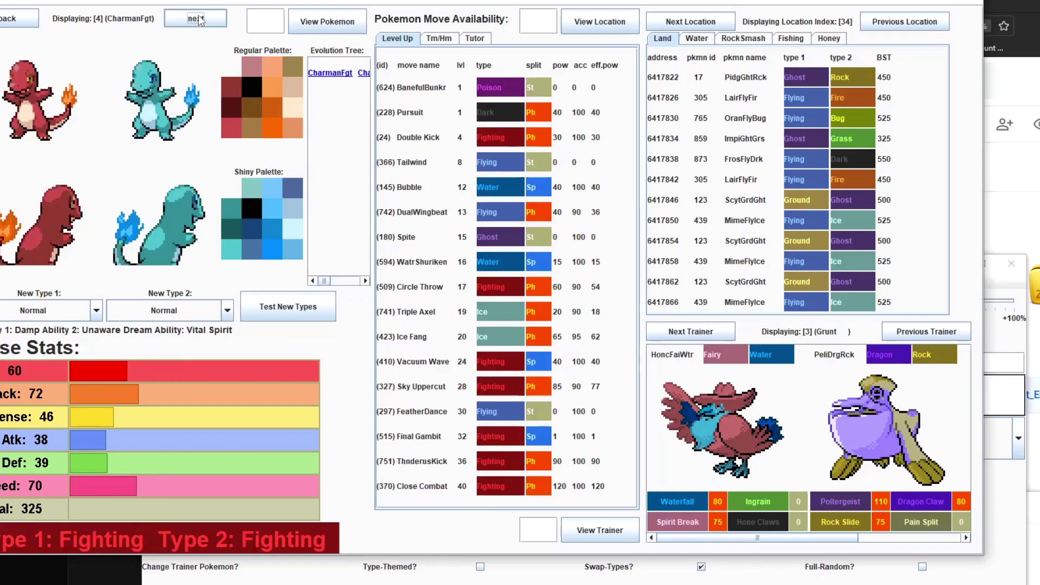
{"action": "left_click", "coordinate": [198, 18]}
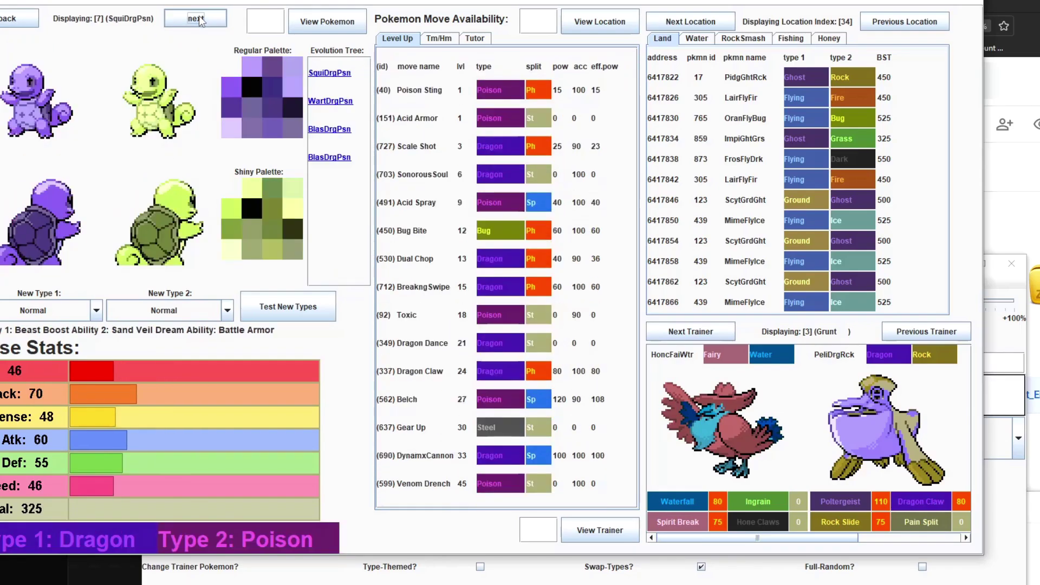
{"action": "left_click", "coordinate": [197, 19]}
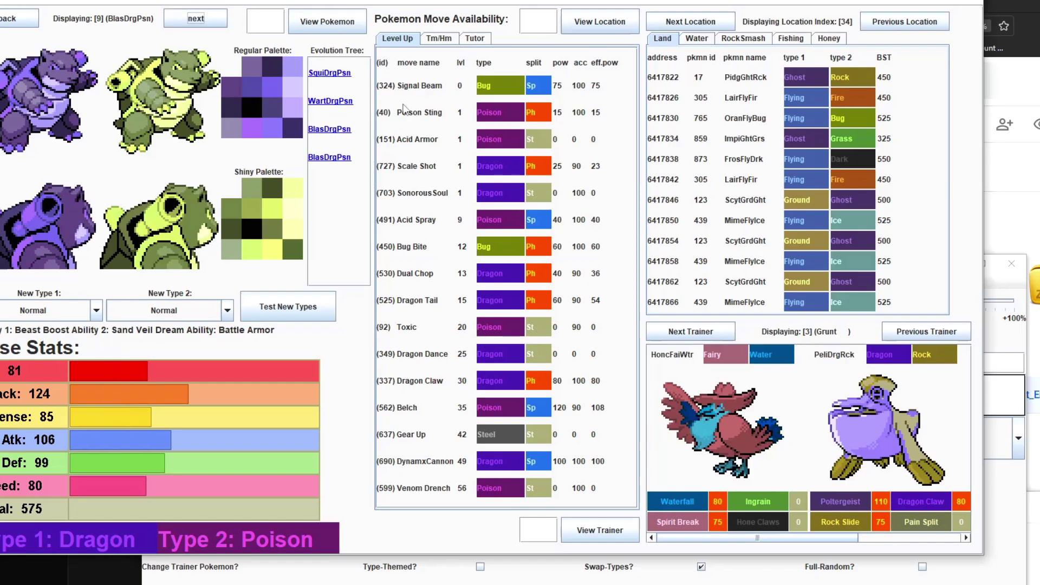
{"action": "left_click", "coordinate": [189, 24]}
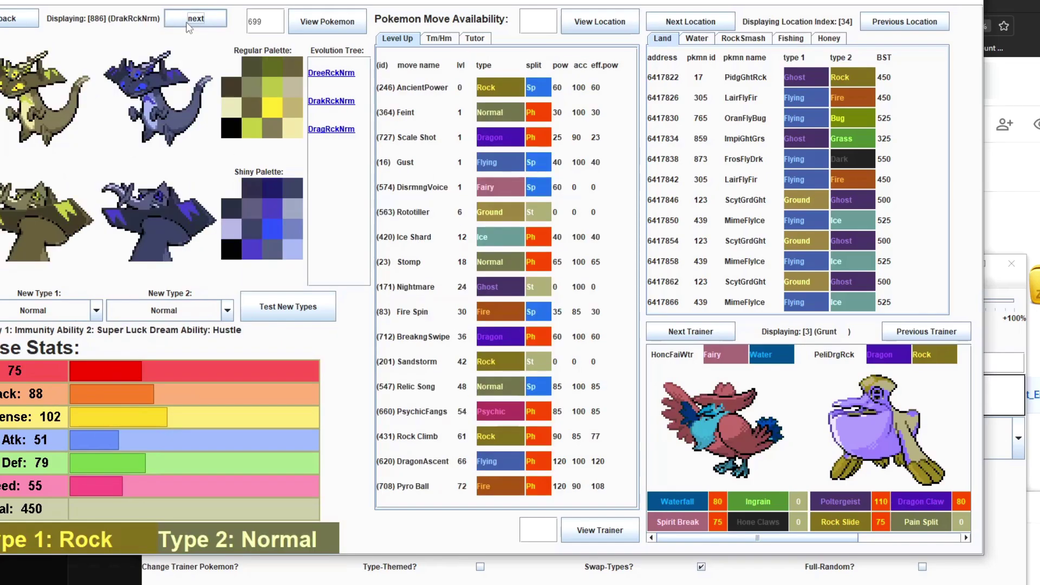
{"action": "left_click", "coordinate": [188, 24]}
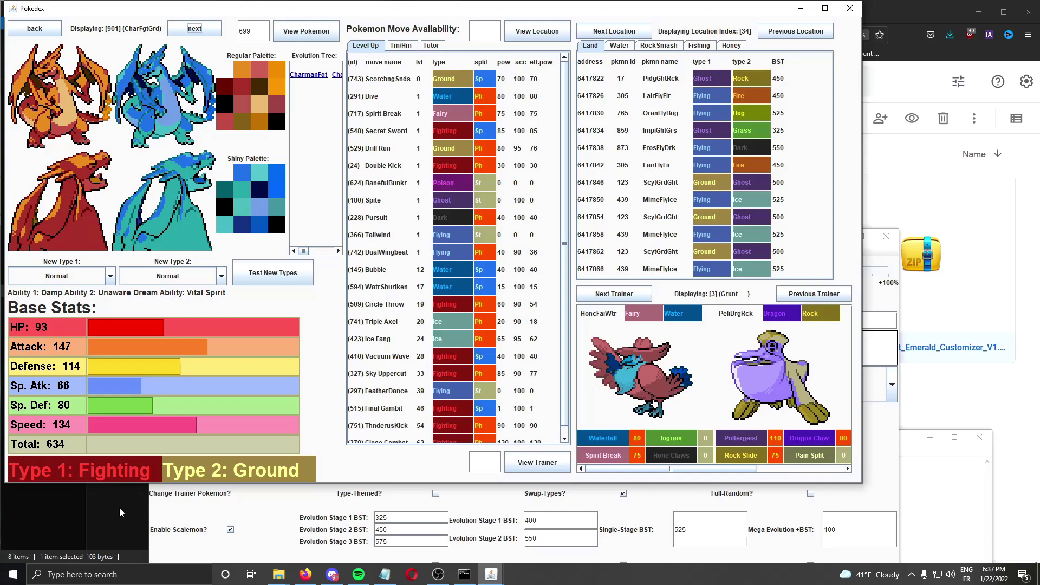
{"action": "left_click", "coordinate": [120, 510]}
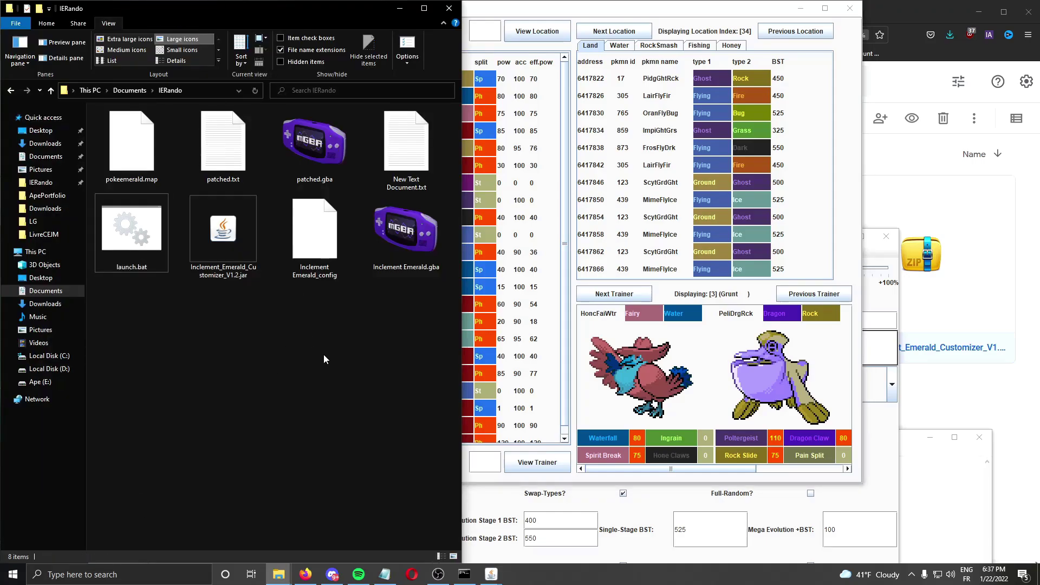
{"action": "double_click", "coordinate": [328, 184]}
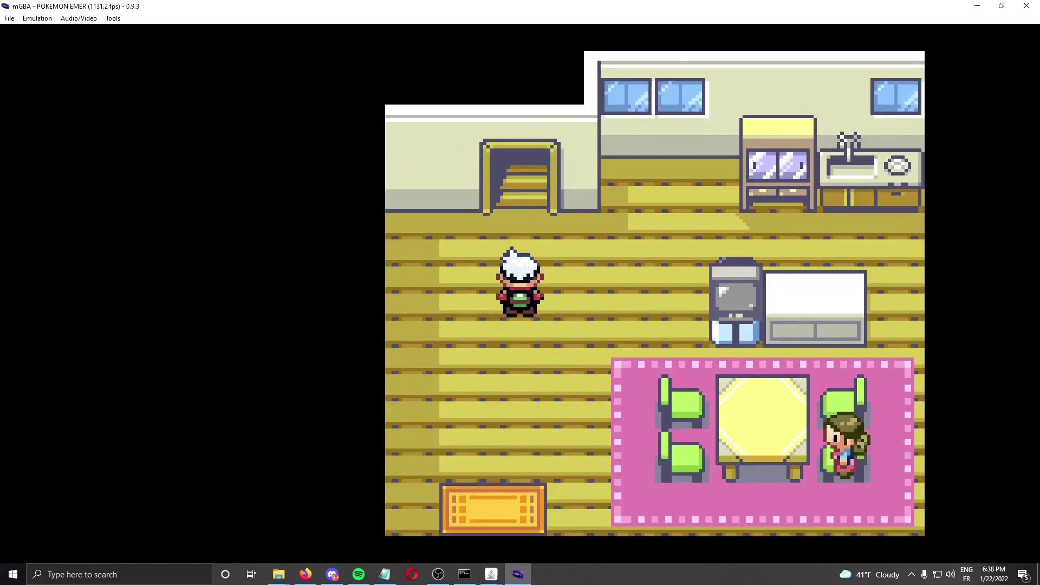
- Move between the starter Poké Balls, viewing the BulbDrgGrd and CharmanFgt prompts
{"action": "key", "text": "Left"}
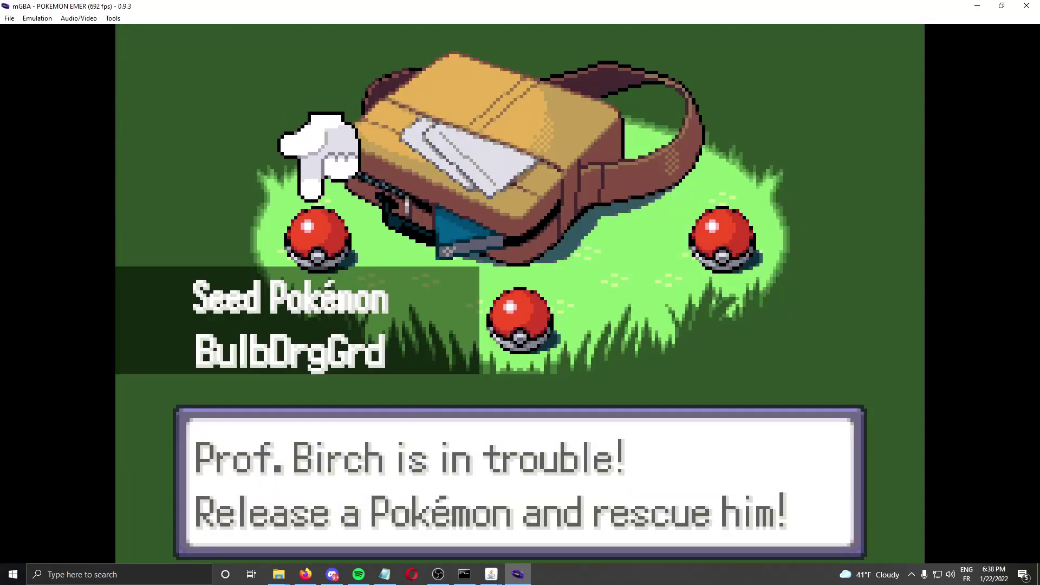
{"action": "key", "text": "Right"}
{"action": "key", "text": "Left"}
{"action": "key", "text": "x"}
{"action": "key", "text": "z"}
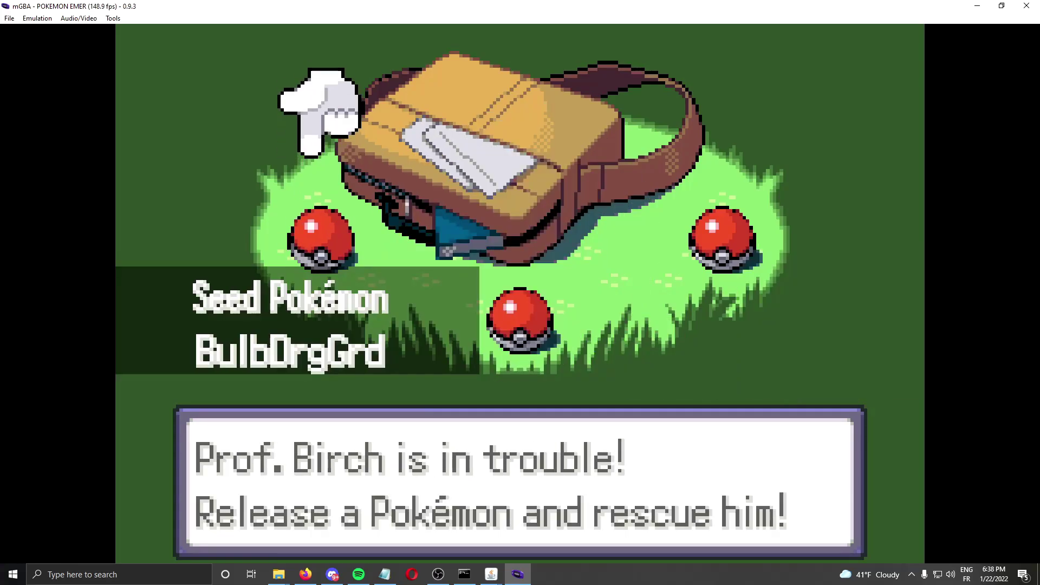
{"action": "key", "text": "Right"}
{"action": "key", "text": "x"}
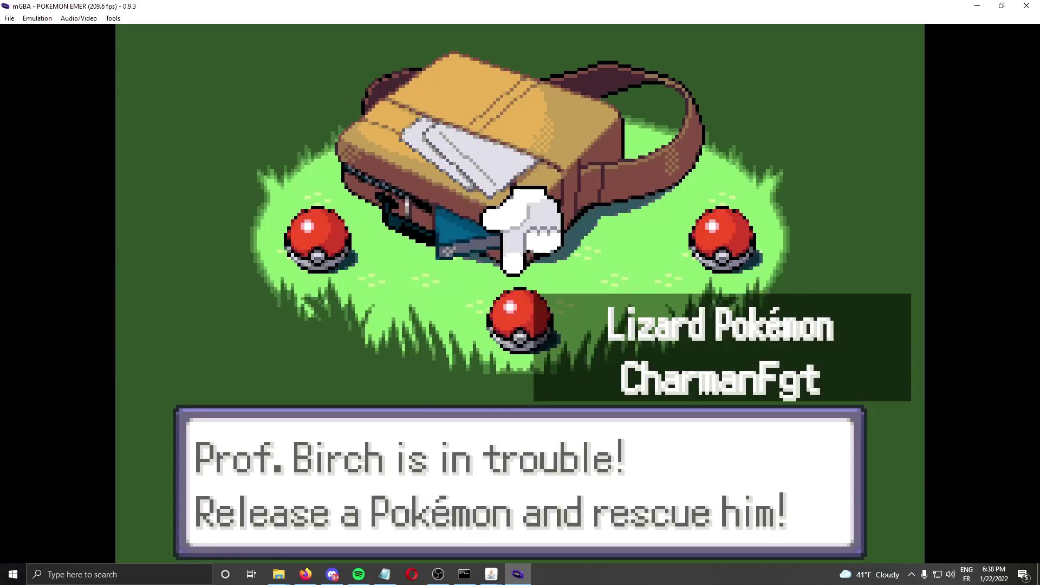